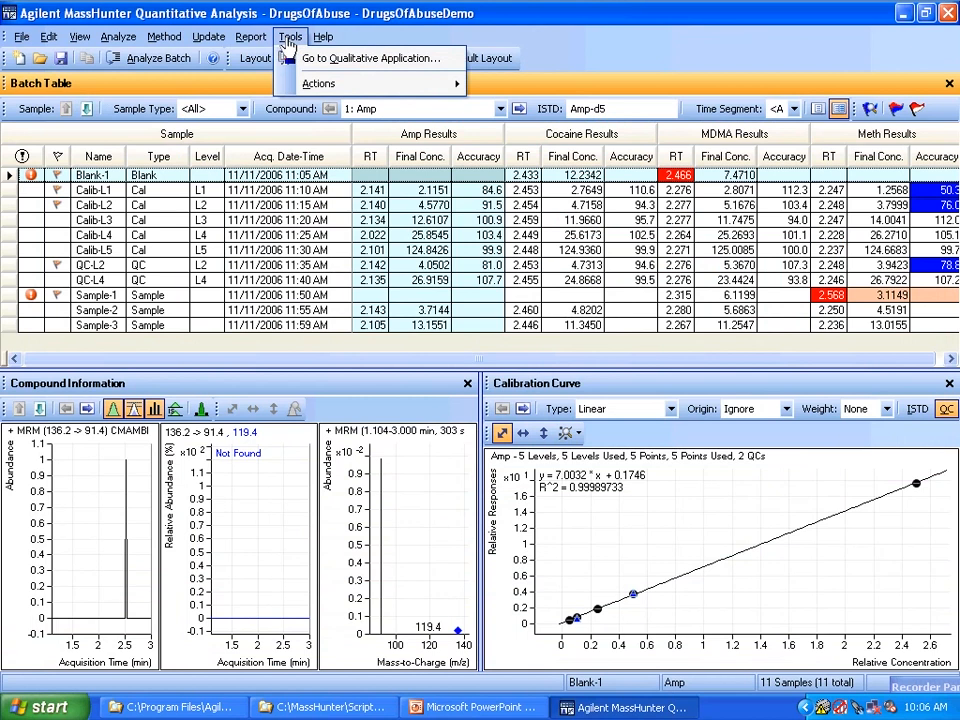
# - Check which script actions are available in Quantitative Analysis
pyautogui.moveTo(321, 85)
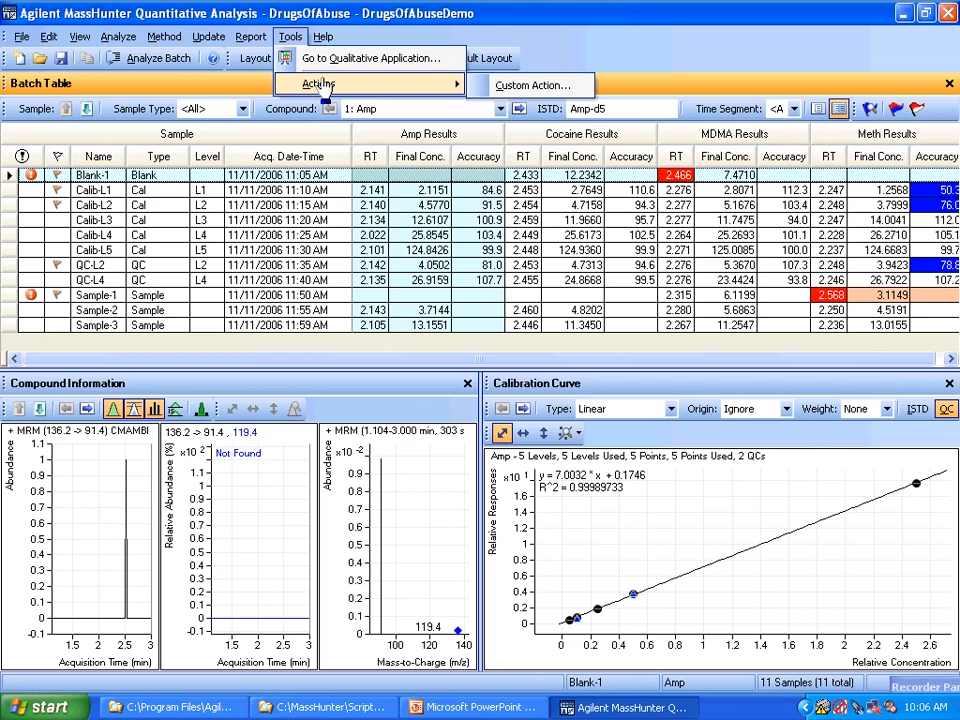
pyautogui.click(468, 32)
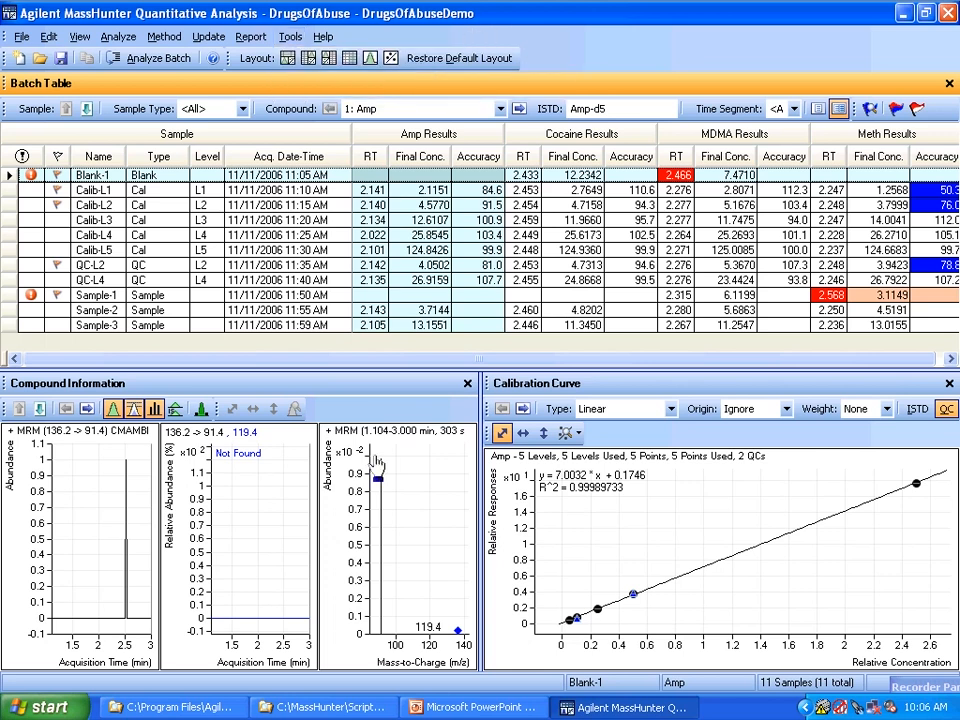
# - Switch to the Program Files folder MassHunter\Workstation\Quant\scripts\Quant and copy all three sample script files
pyautogui.click(384, 706)
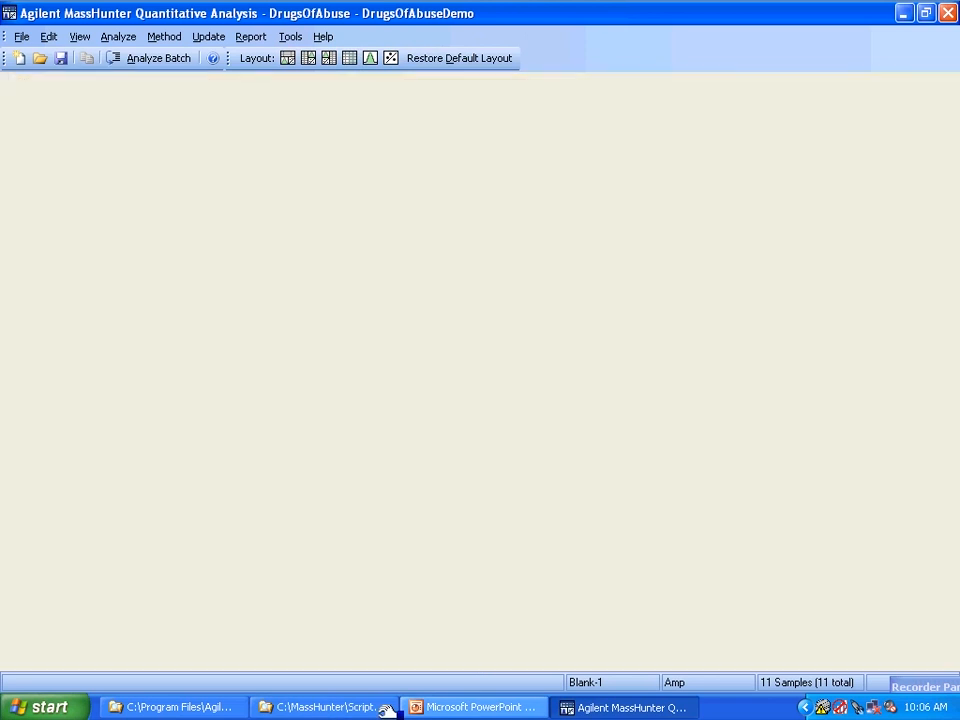
pyautogui.click(222, 708)
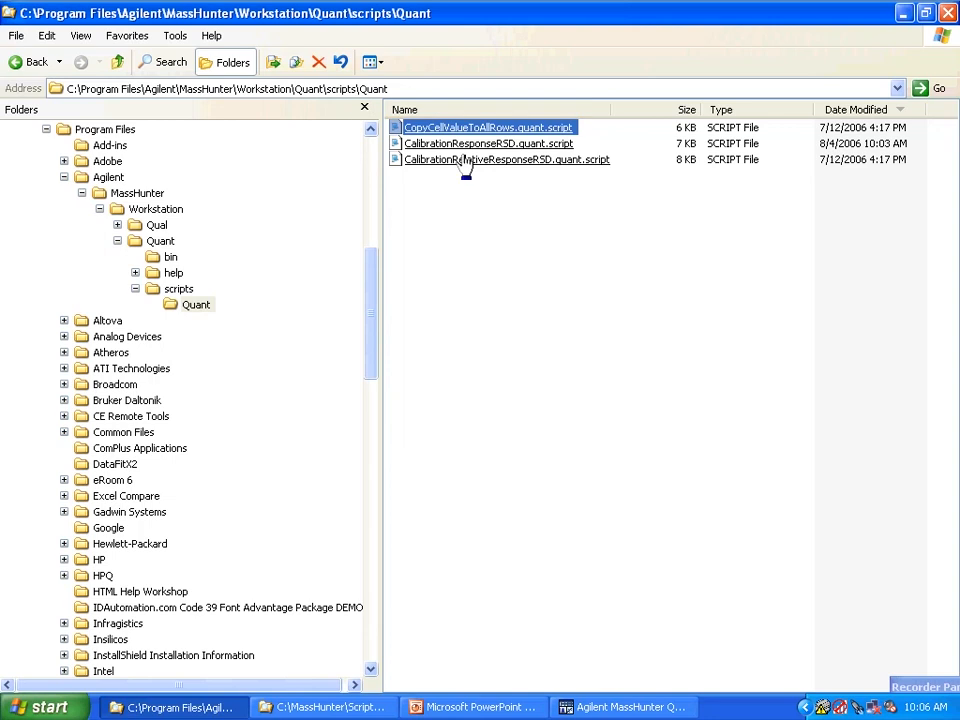
pyautogui.click(550, 183)
pyautogui.moveTo(552, 183); pyautogui.dragTo(398, 130)
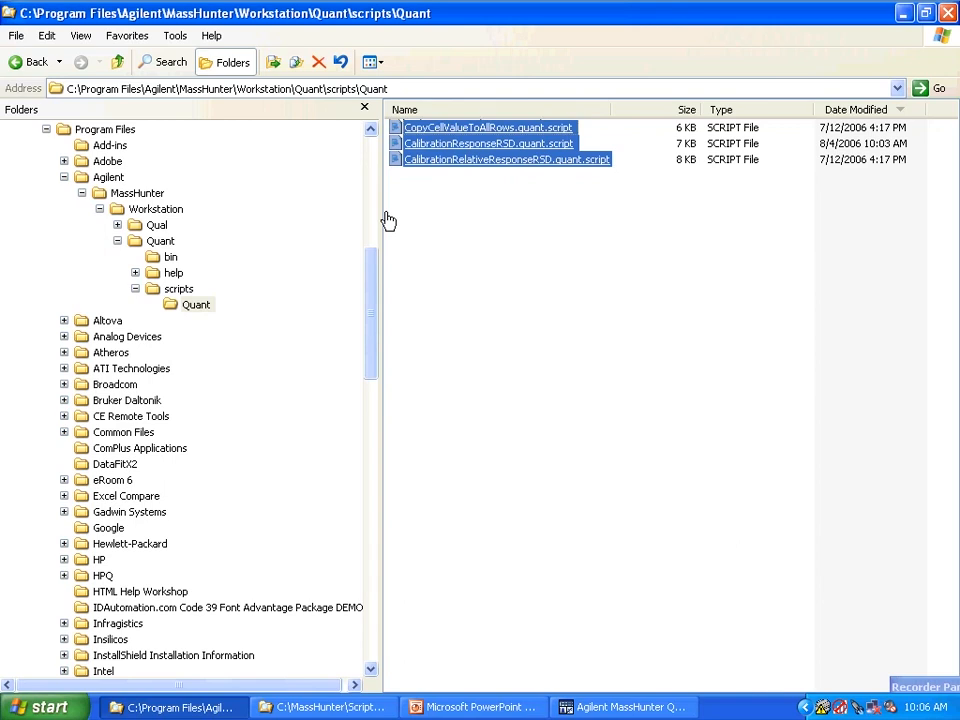
# - Paste the copied scripts into C:\MassHunter\Scripts\Quant and widen the Name column to show the full file names
pyautogui.click(340, 707)
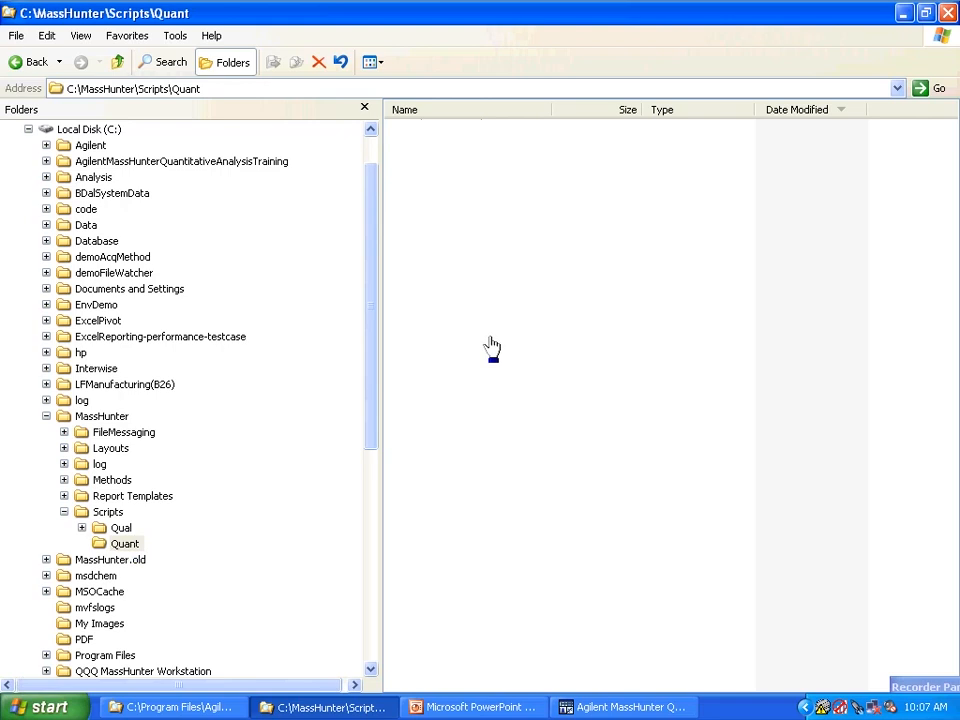
pyautogui.hotkey('ctrl', 'v')
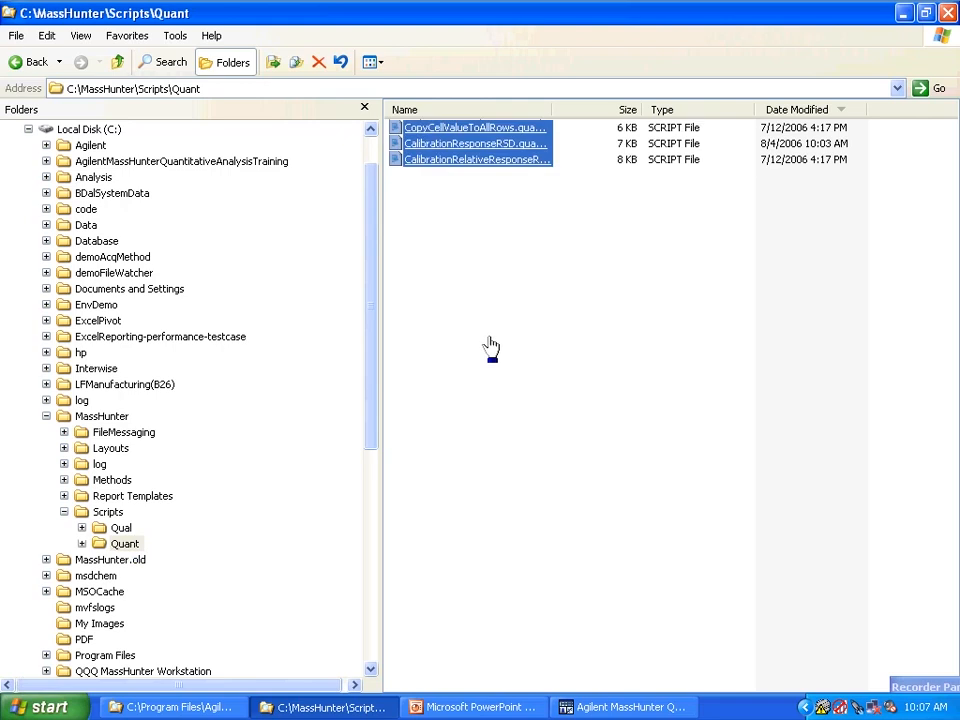
pyautogui.click(514, 332)
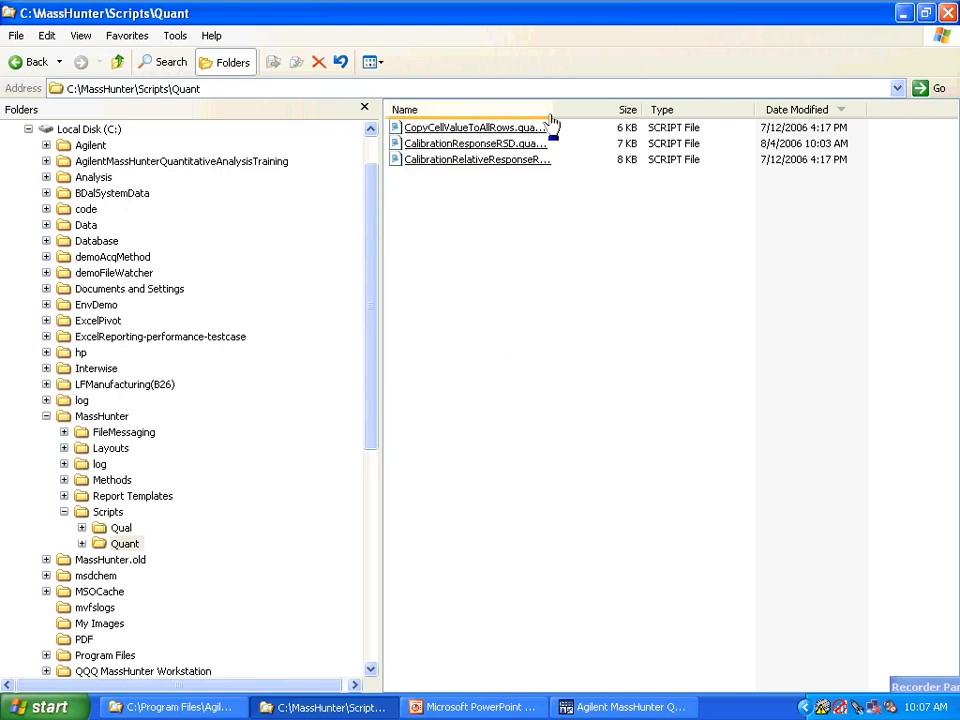
pyautogui.moveTo(550, 109); pyautogui.dragTo(624, 109)
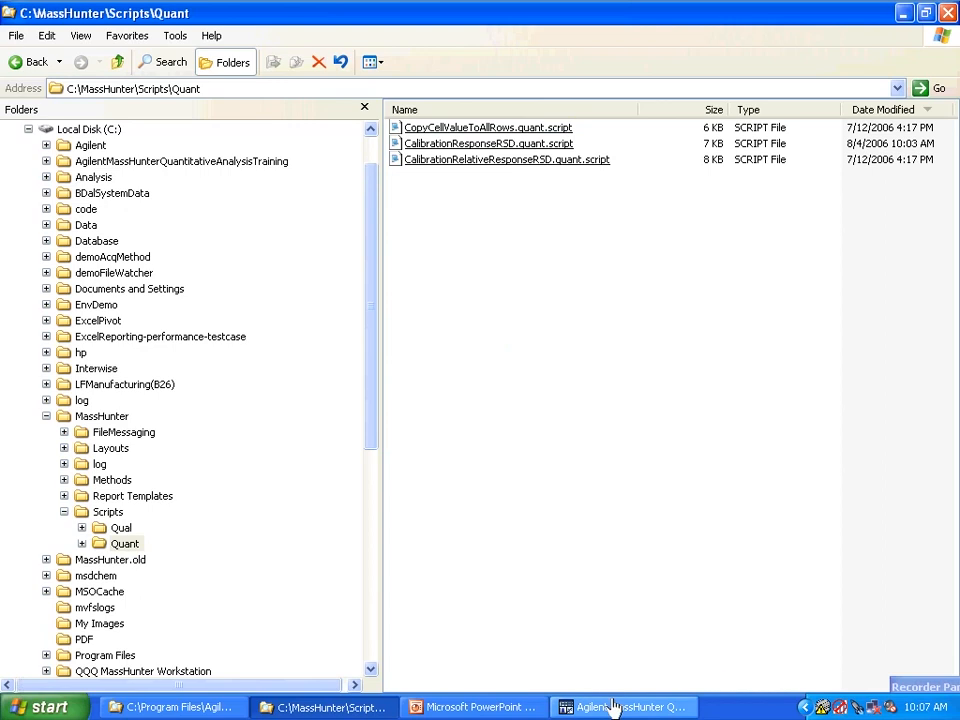
# - Switch to MassHunter Quantitative Analysis and check the available script actions again
pyautogui.click(673, 705)
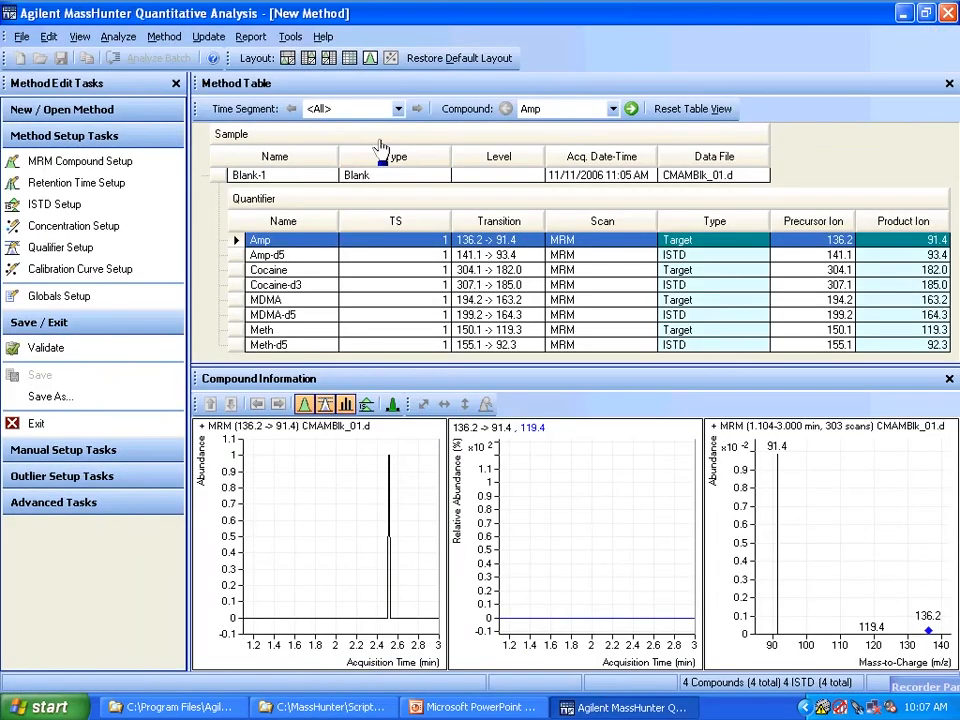
pyautogui.click(289, 37)
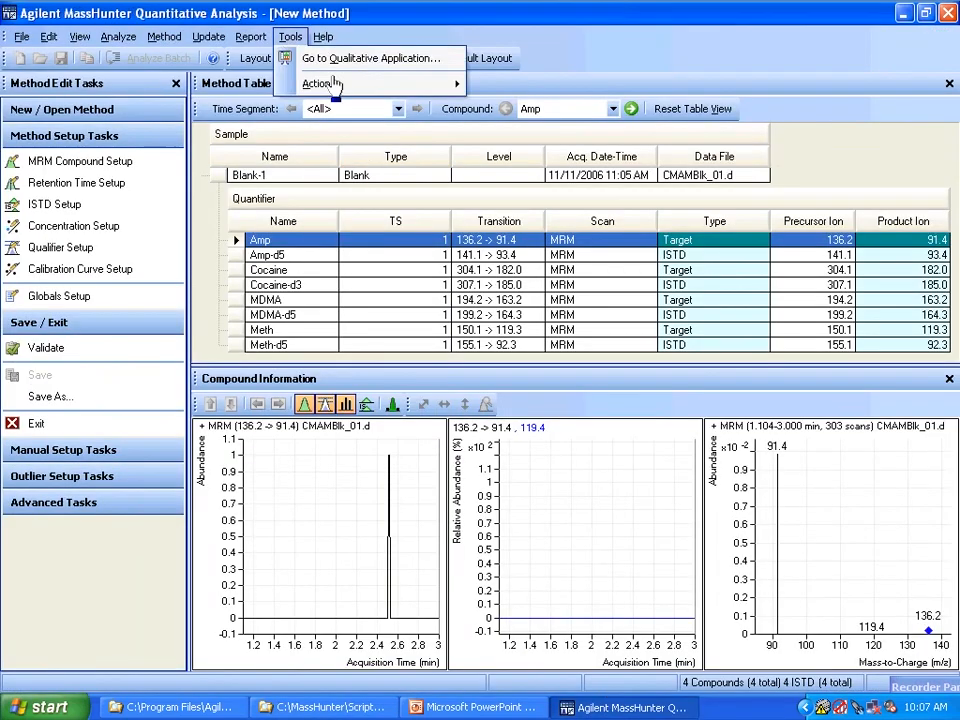
pyautogui.moveTo(360, 88)
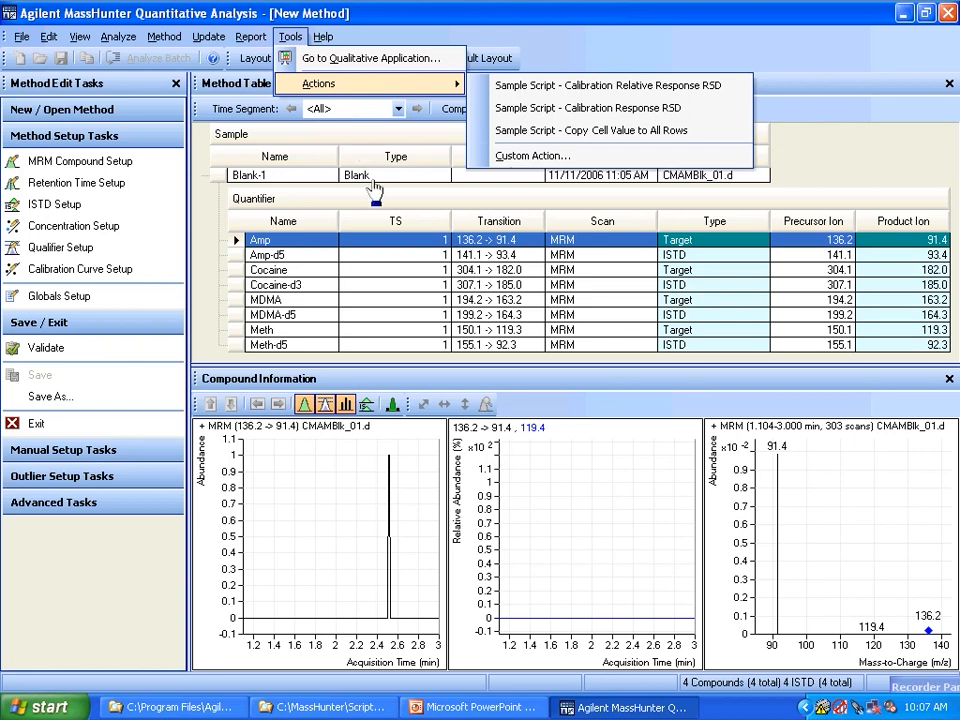
# - Set the TS value of the Amp quantifier to 2 and run the Copy Cell Value to All Rows sample script on it
pyautogui.click(388, 242)
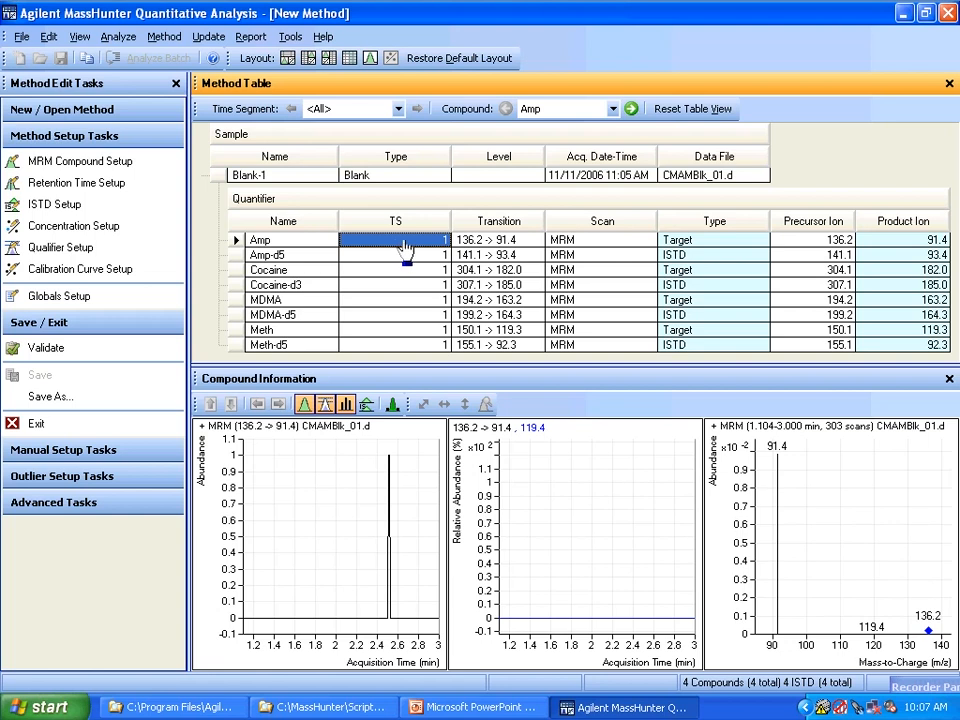
pyautogui.write('2')
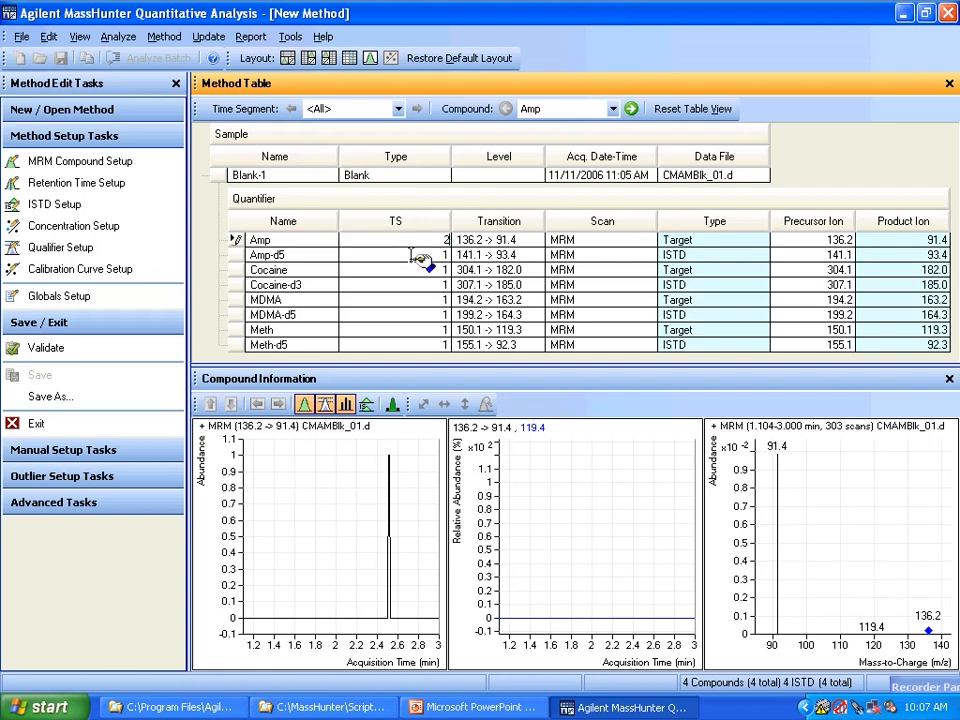
pyautogui.click(410, 246)
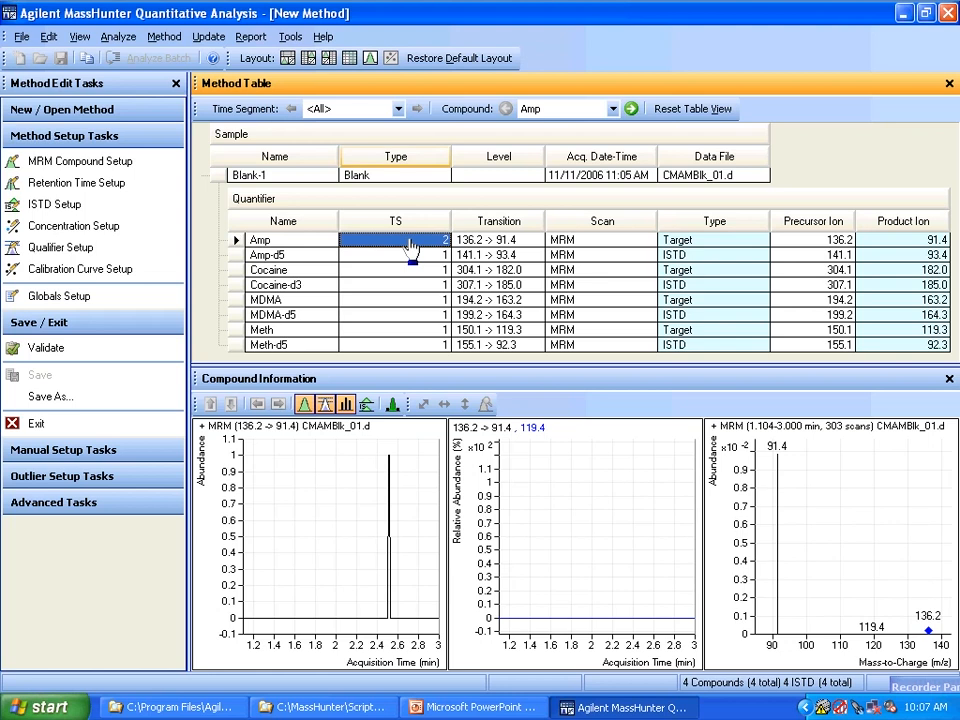
pyautogui.click(290, 38)
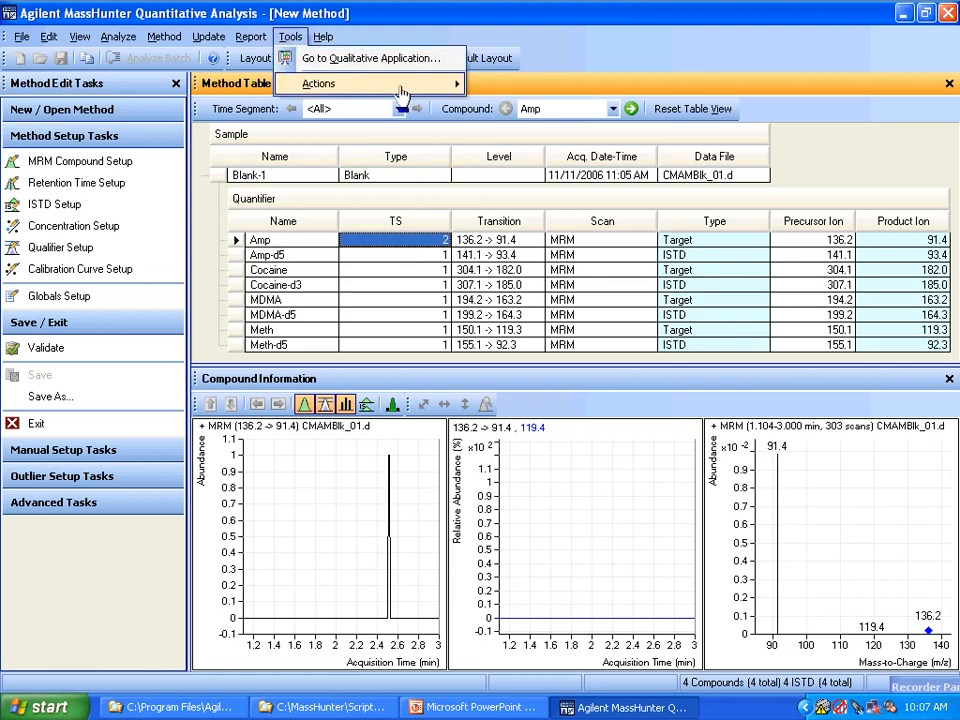
pyautogui.moveTo(302, 80)
pyautogui.click(509, 132)
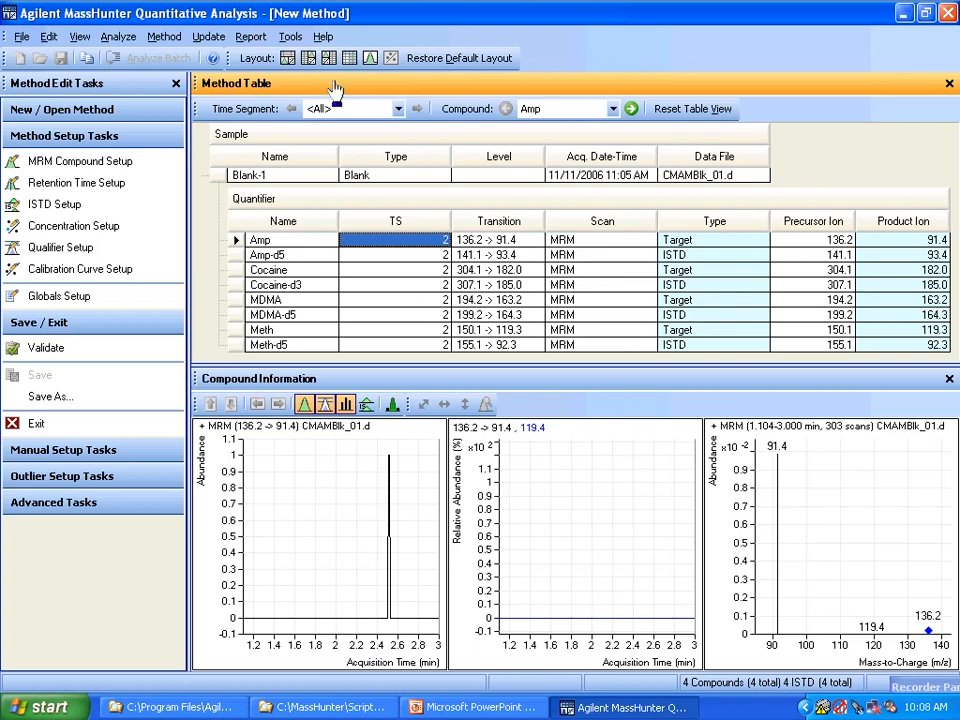
# - Run the Calibration Response RSD sample script for Amp, review its results table and close it
pyautogui.click(290, 40)
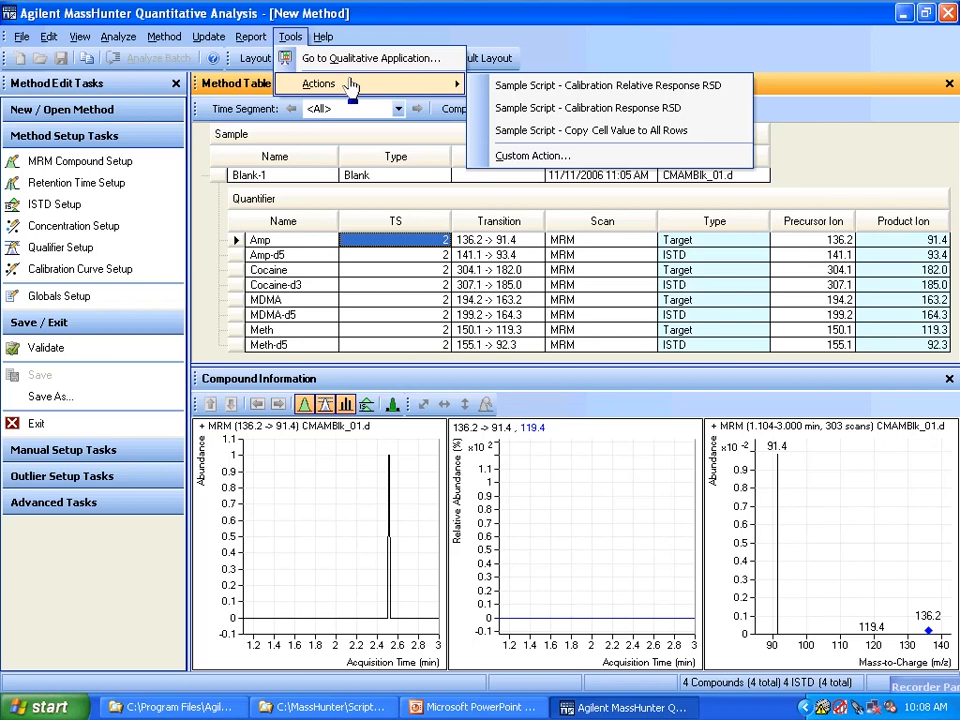
pyautogui.click(513, 118)
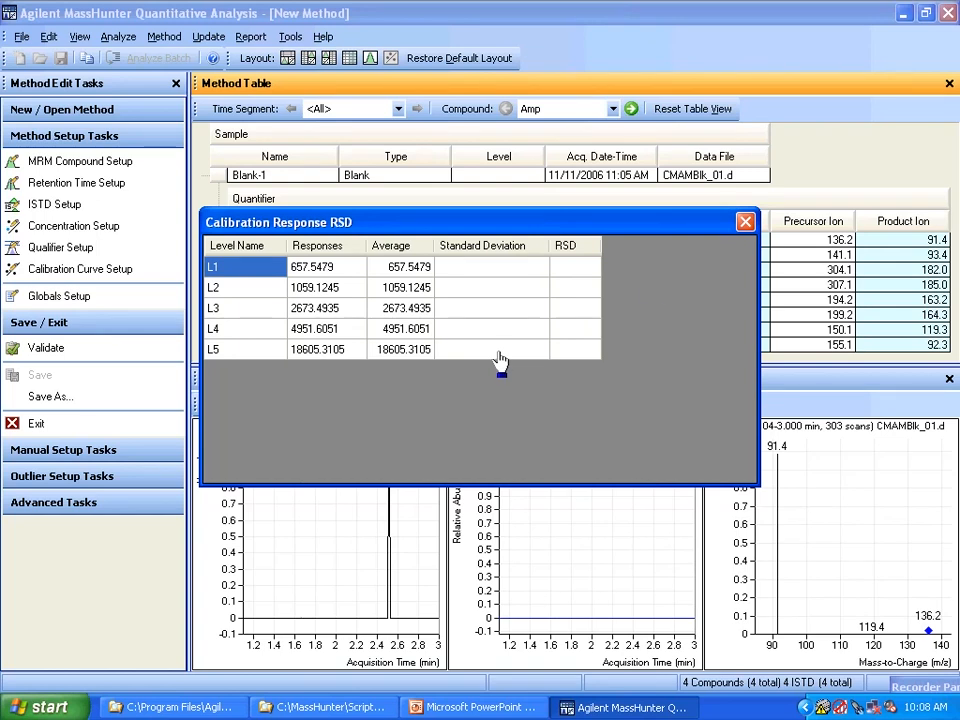
pyautogui.click(745, 222)
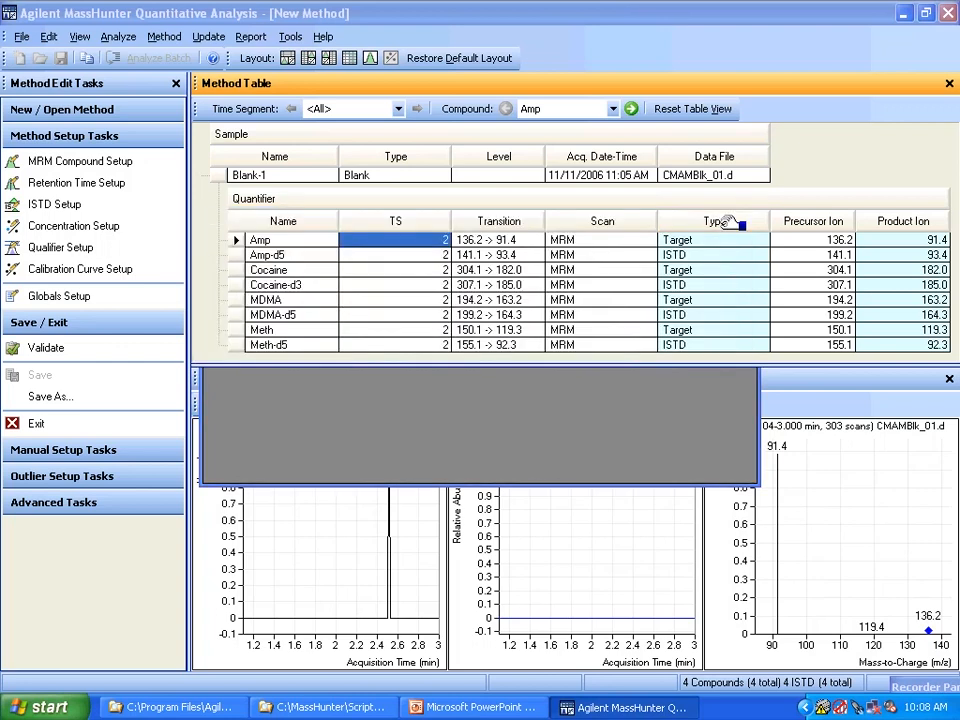
# - Switch to the C:\MassHunter\Scripts\Quant folder and open CalibrationResponseRSD.quant.script in a maximized Notepad window
pyautogui.click(326, 708)
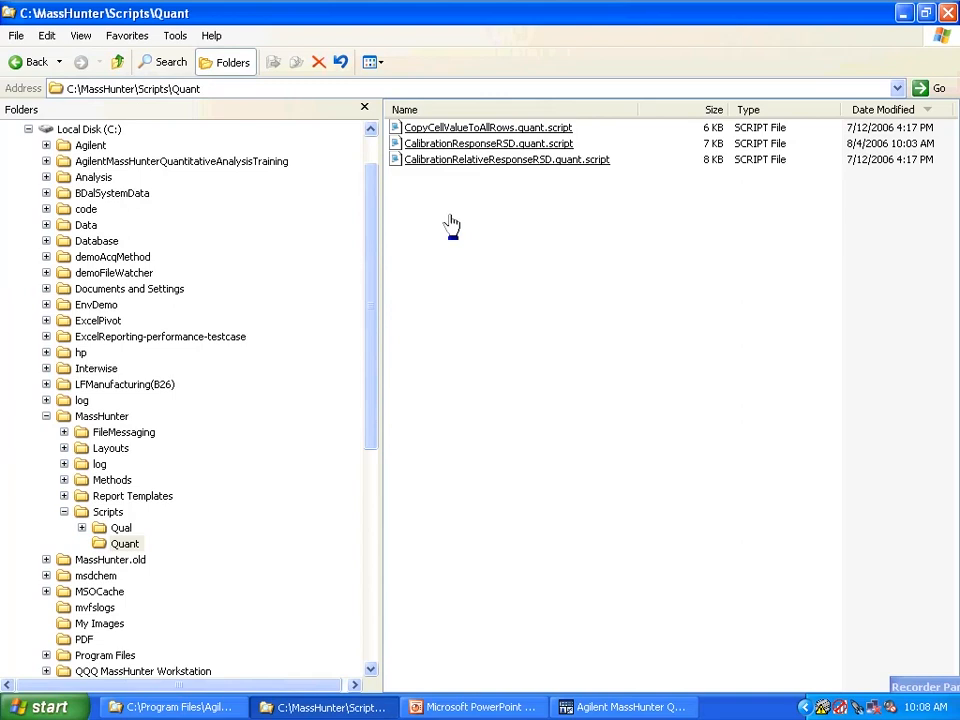
pyautogui.click(470, 148)
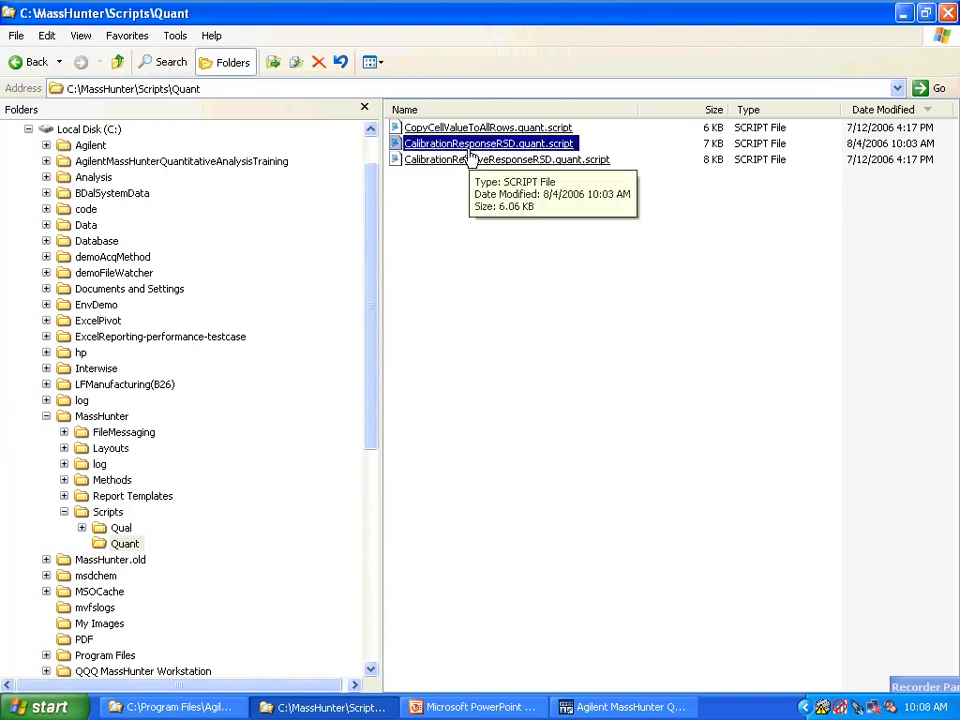
pyautogui.doubleClick(470, 148)
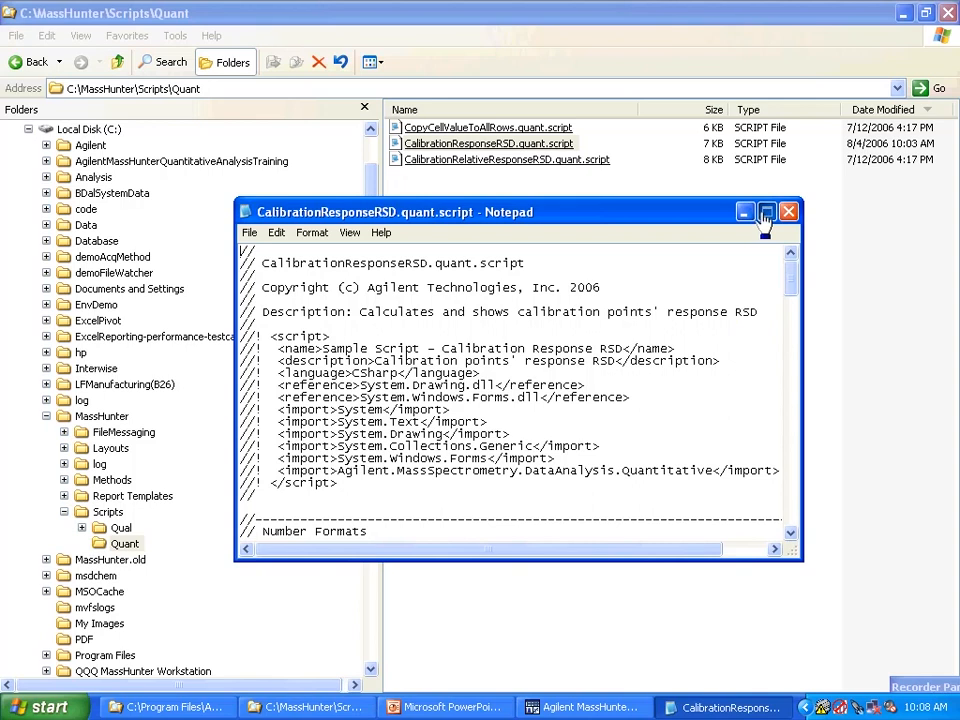
pyautogui.click(766, 211)
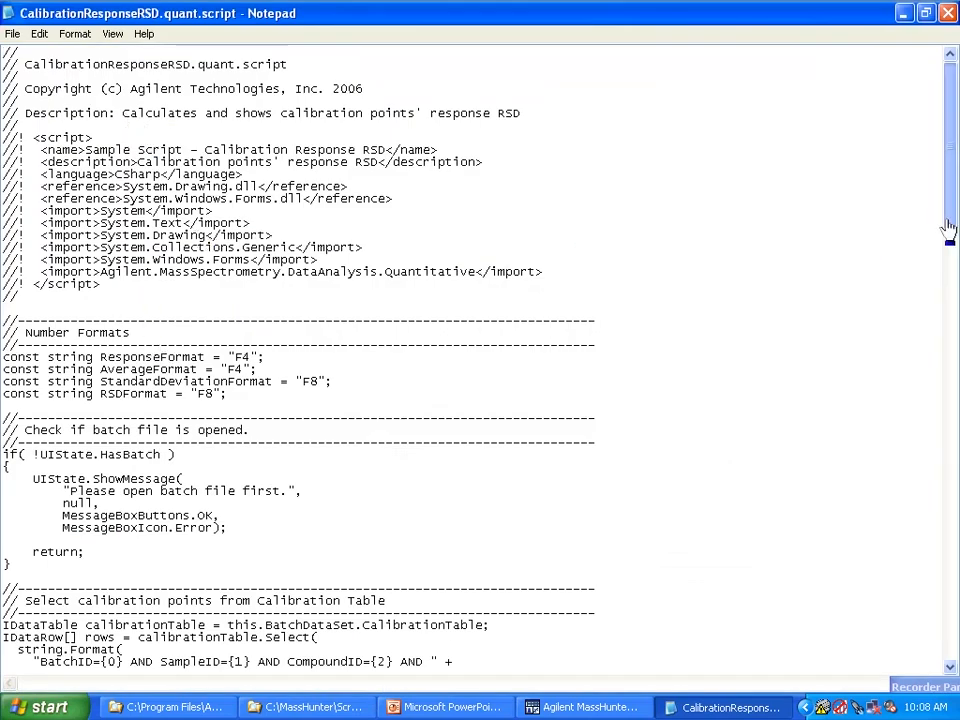
# - Examine the script's commented sections, from selecting calibration points and collecting level responses to populating the grid
pyautogui.moveTo(947, 225); pyautogui.dragTo(947, 355)
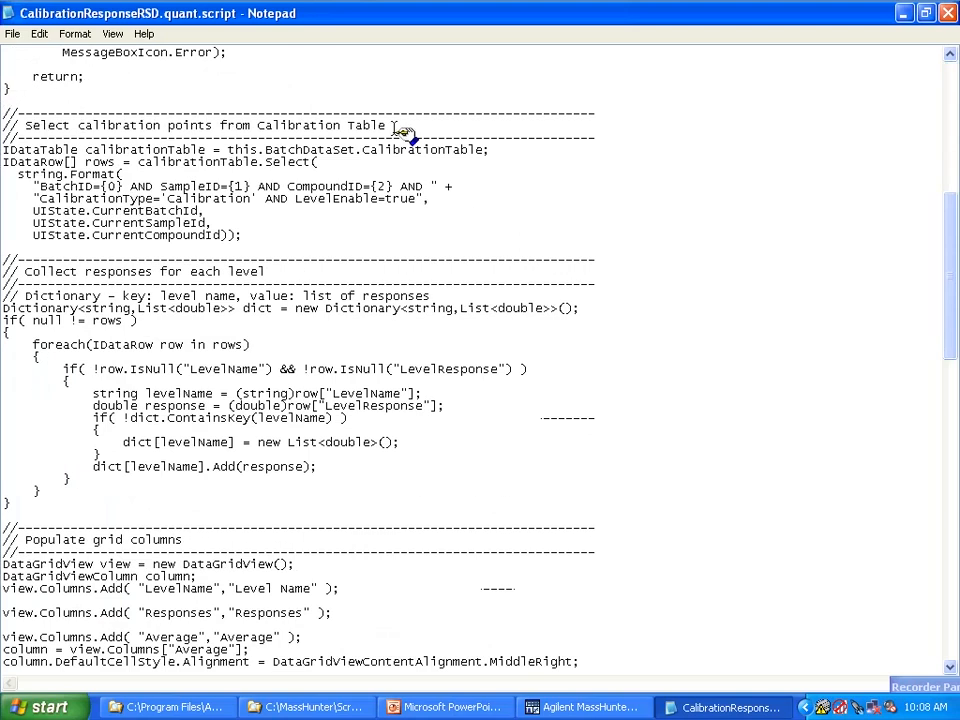
pyautogui.moveTo(401, 126); pyautogui.dragTo(26, 129)
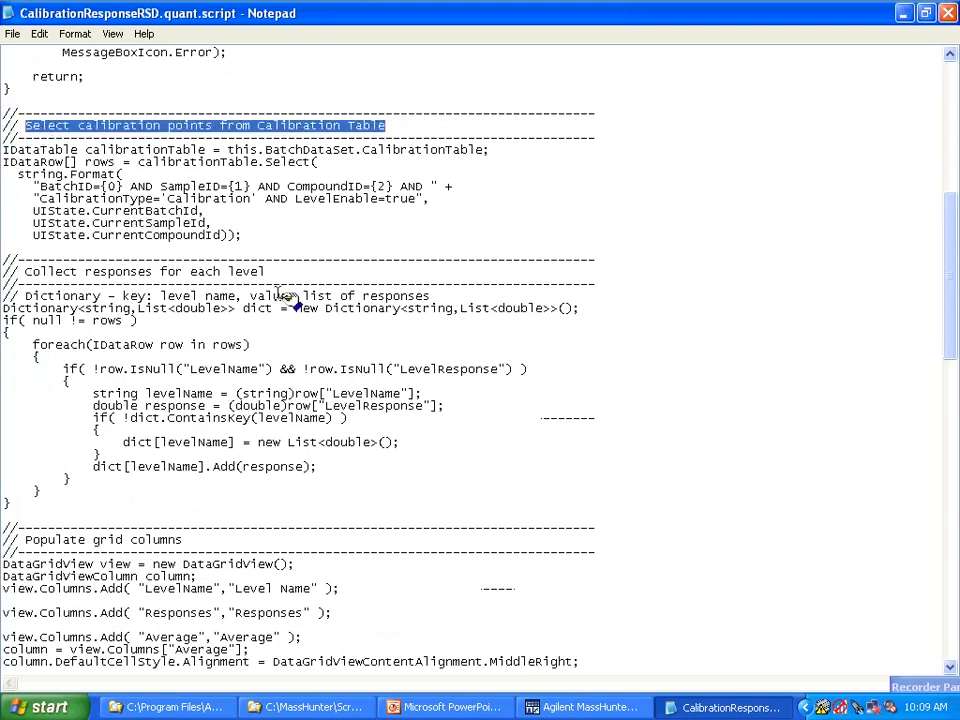
pyautogui.moveTo(285, 272); pyautogui.dragTo(26, 272)
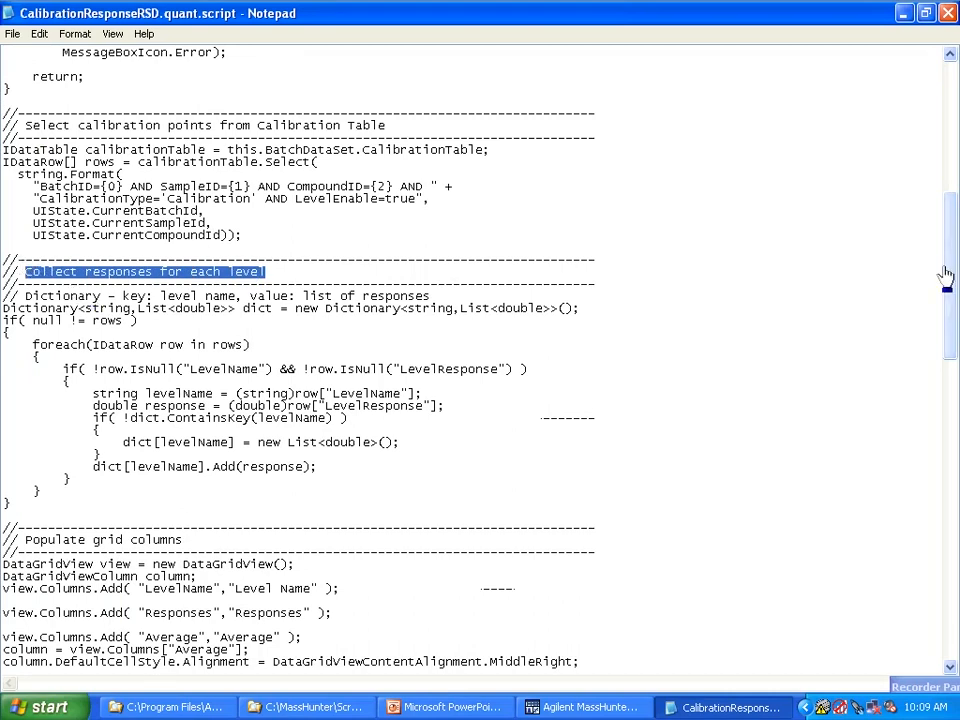
pyautogui.moveTo(945, 274); pyautogui.dragTo(945, 345)
pyautogui.moveTo(183, 283); pyautogui.dragTo(24, 282)
pyautogui.moveTo(265, 578); pyautogui.dragTo(34, 577)
pyautogui.moveTo(951, 399); pyautogui.dragTo(945, 328)
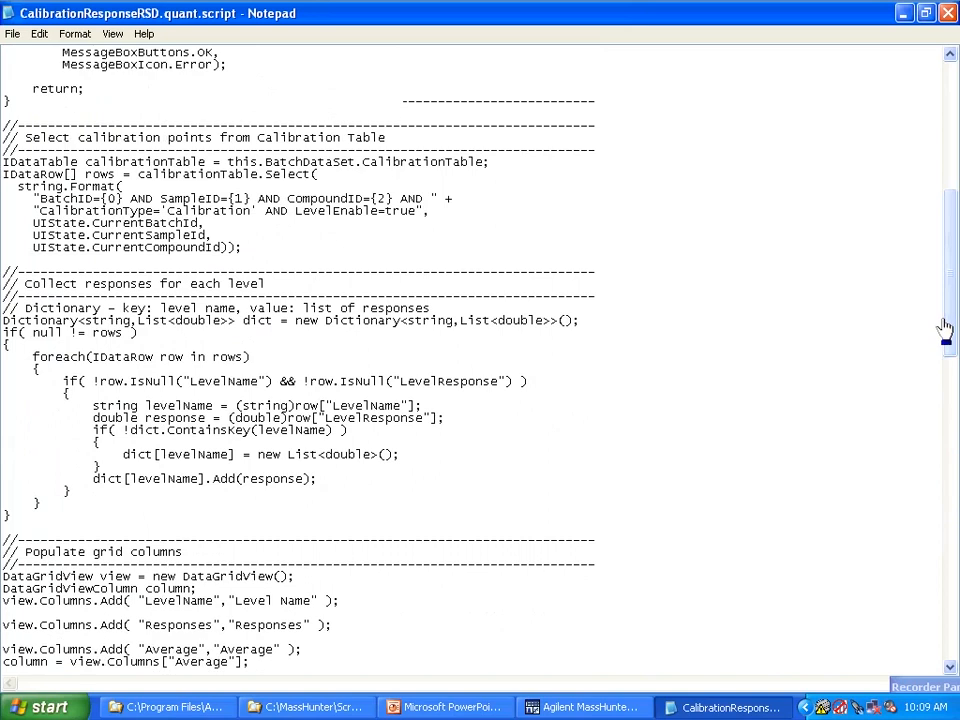